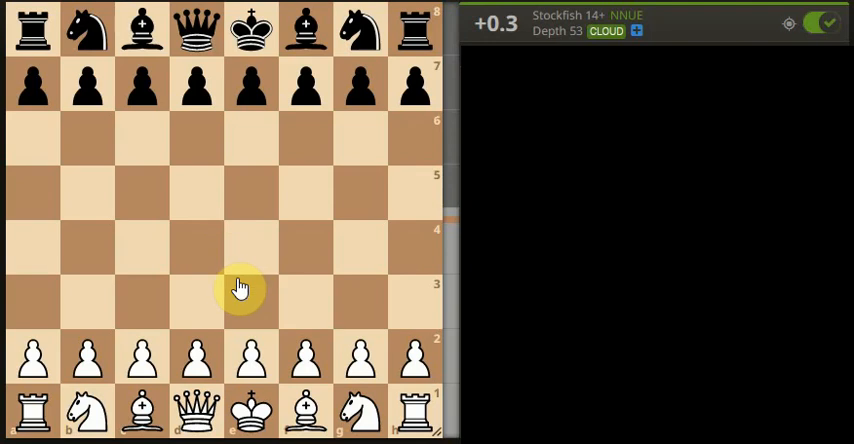
- Play the opening moves 1.e4 c5 2.Nf3 Nc6 3.d4 cxd4 4.Nxd4 on the board
drag(250, 355, 250, 245)
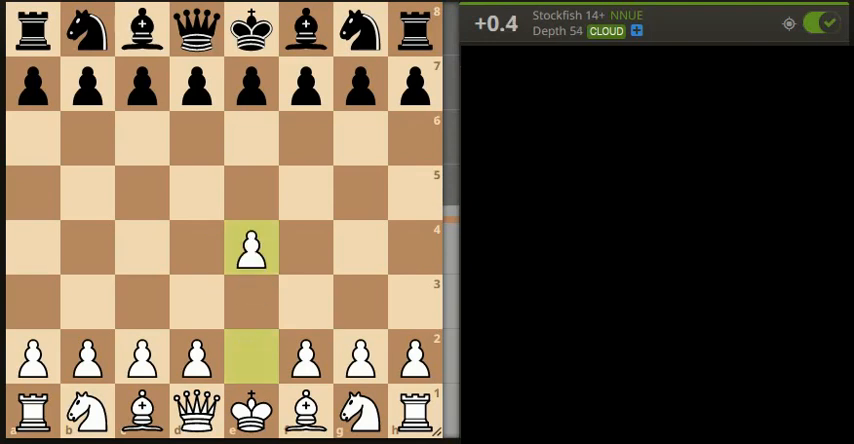
drag(141, 83, 141, 192)
drag(360, 410, 305, 300)
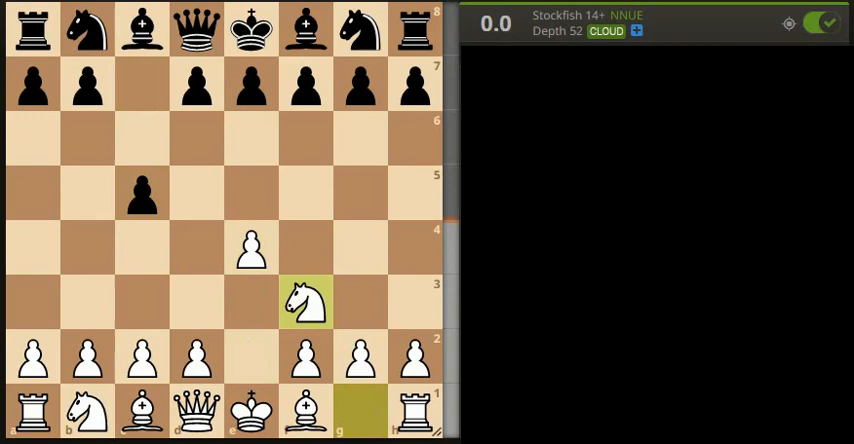
drag(86, 28, 141, 137)
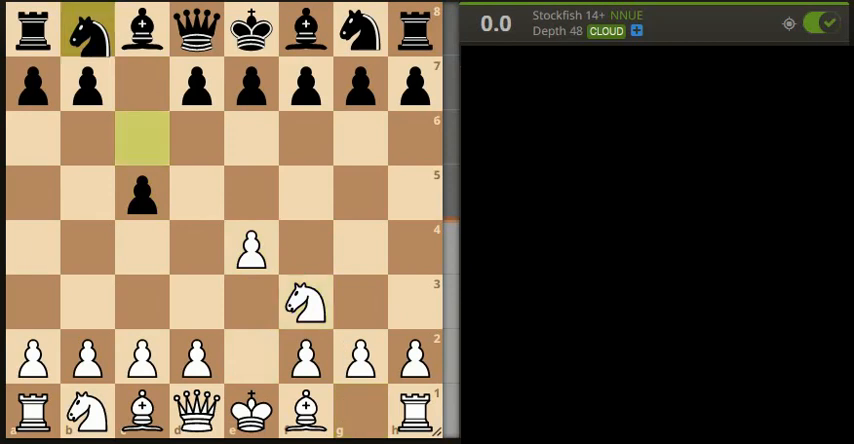
drag(196, 355, 196, 245)
drag(141, 192, 196, 245)
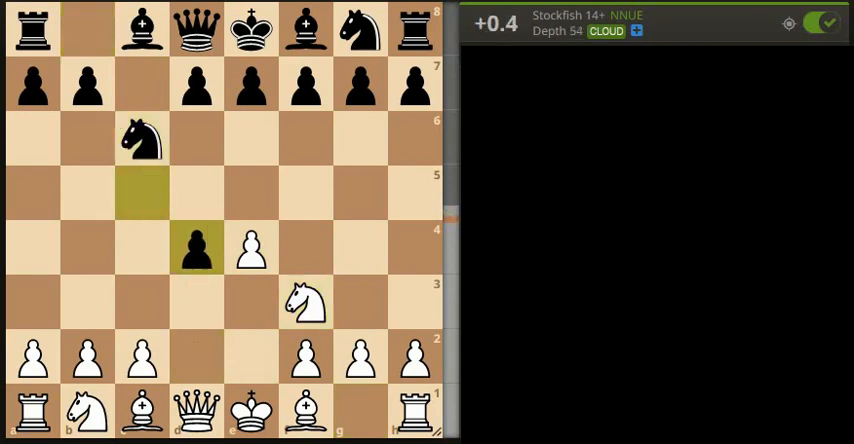
drag(305, 300, 196, 245)
- Continue 4...g6 5.Bf4 Bg7 6.Nxc6 bxc6 7.c3 d6 and draw an arrow from g7 to c3
drag(360, 82, 360, 137)
drag(141, 410, 305, 245)
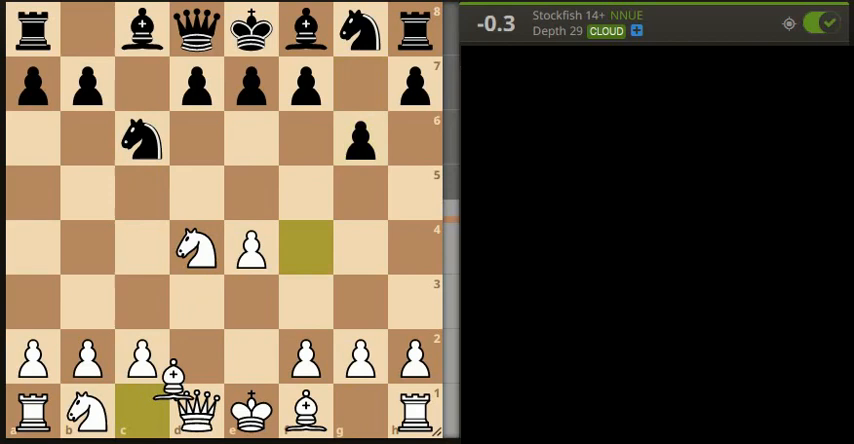
drag(305, 28, 360, 82)
drag(196, 245, 141, 137)
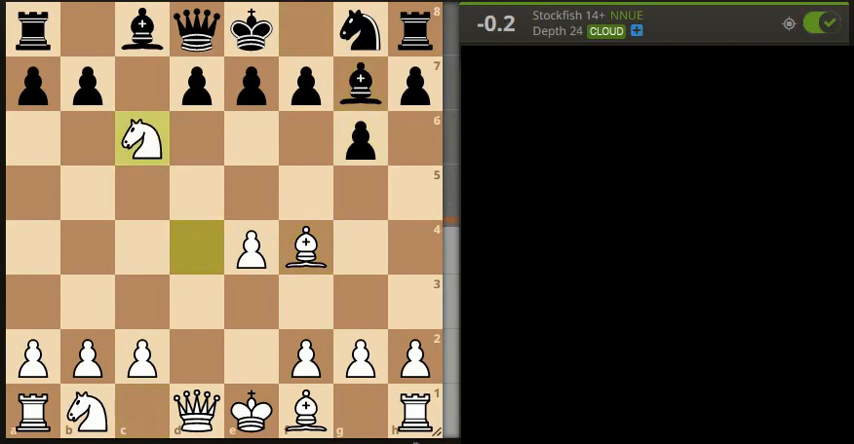
drag(87, 82, 141, 137)
drag(141, 355, 141, 300)
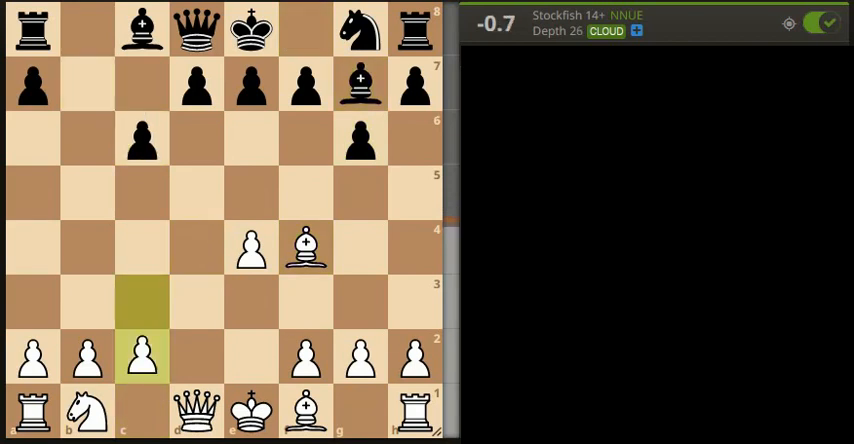
drag(196, 82, 196, 137)
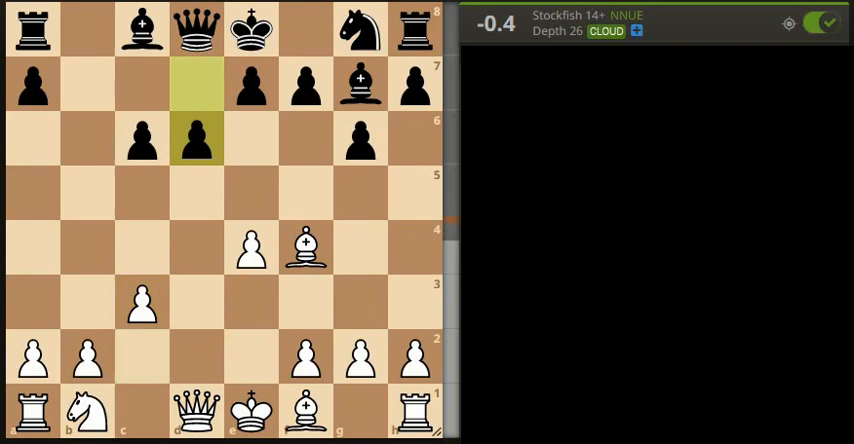
drag(360, 82, 141, 300)
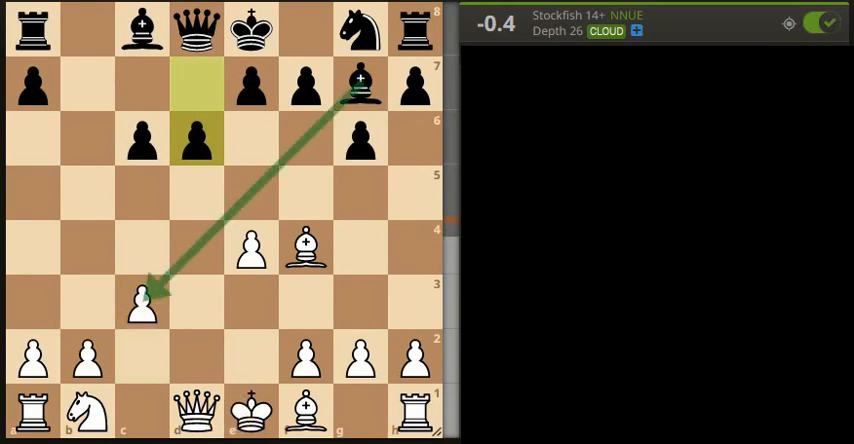
- Play Bd3, Nf6 and Nd2, circling the e4 pawn along the way
click(305, 408)
click(196, 300)
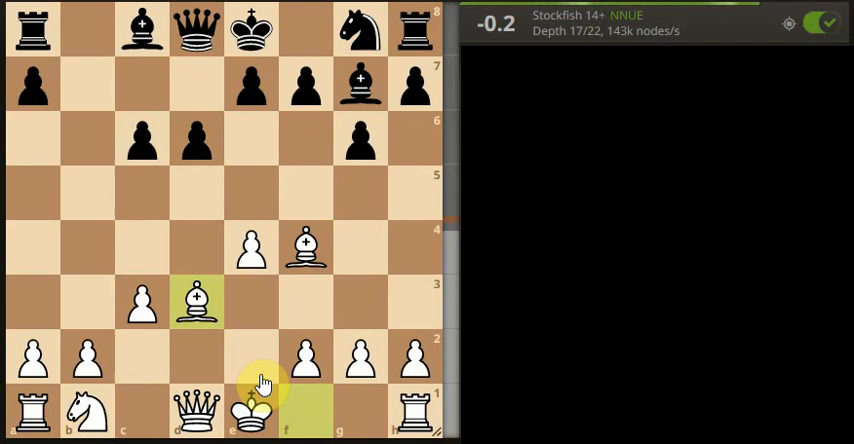
click(250, 245)
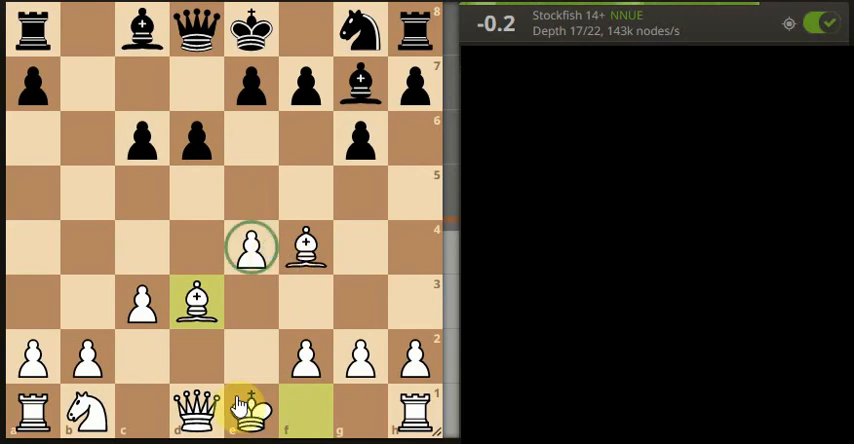
click(360, 28)
click(305, 140)
click(87, 410)
click(196, 355)
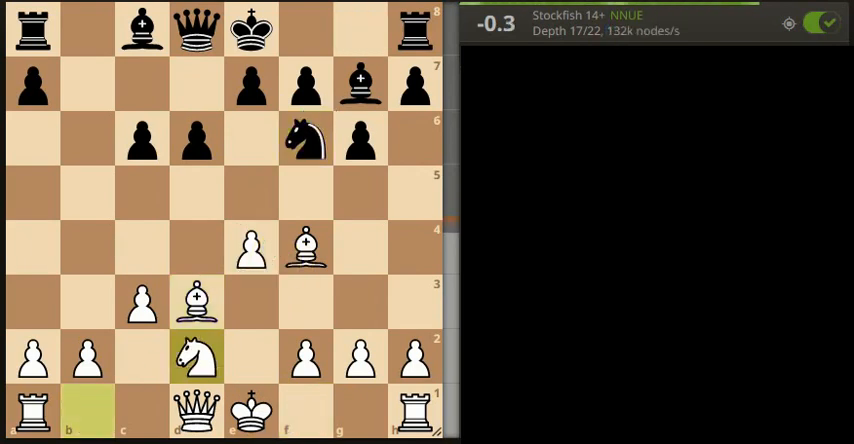
- Play Black castling kingside, White's knight to f3 and Black's bishop to b7
click(250, 28)
click(360, 28)
click(168, 355)
click(305, 300)
click(141, 28)
click(87, 85)
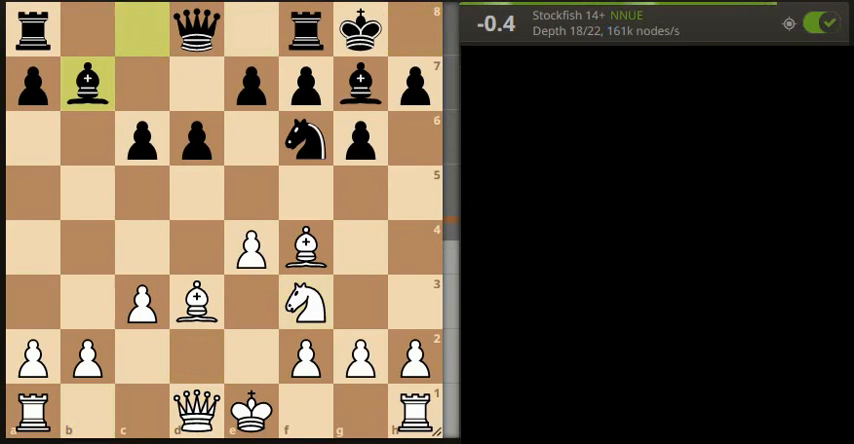
- Annotate with circles on f3 and e5 and arrows e4–e5, c6–c5, b7–f3, d1–d2, f4–h6, b8–b2
click(305, 300)
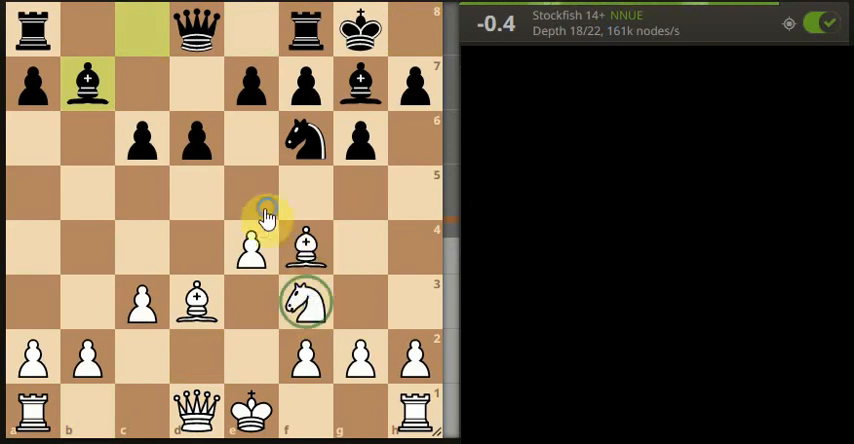
click(258, 195)
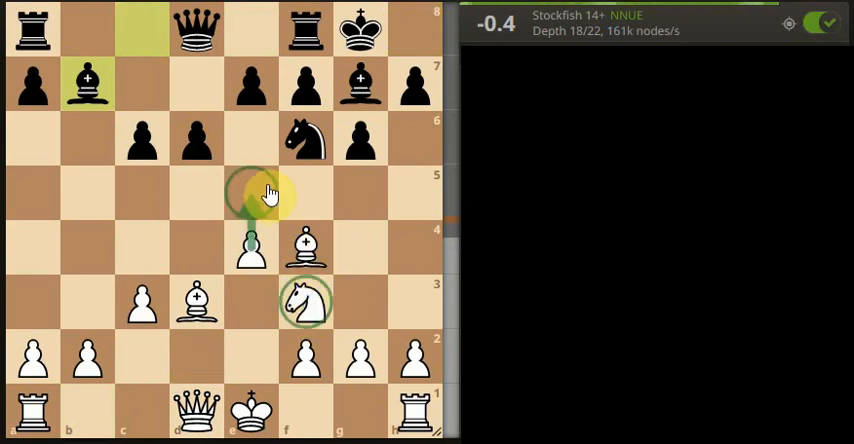
drag(250, 245, 250, 190)
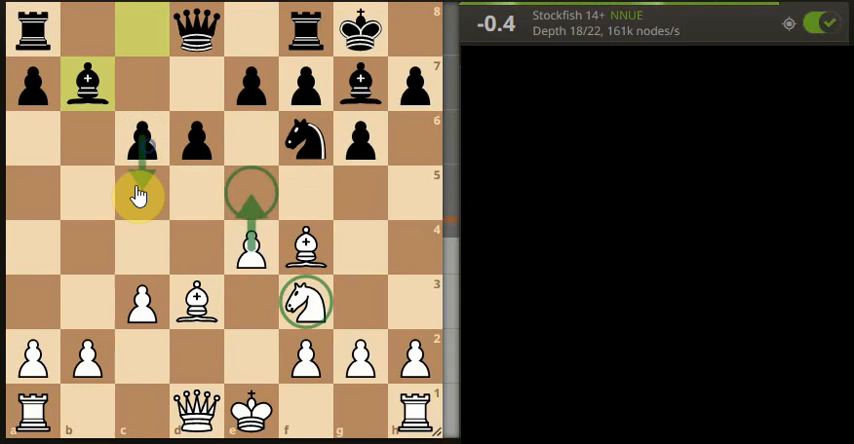
drag(141, 140, 141, 195)
drag(87, 85, 305, 305)
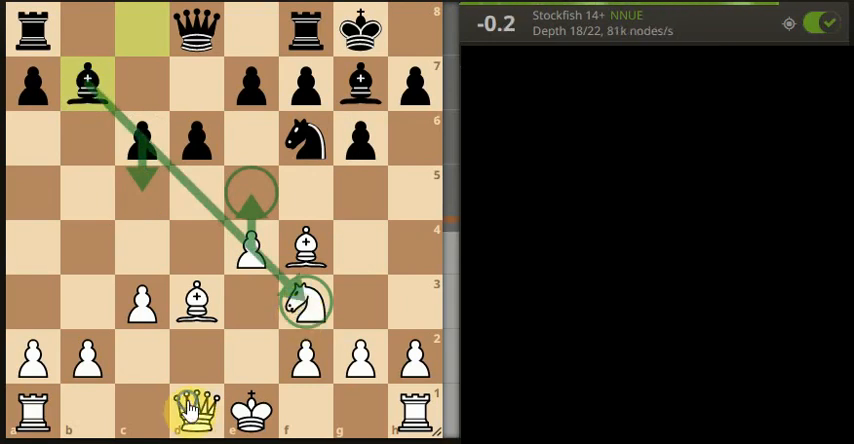
drag(196, 395, 196, 350)
drag(305, 245, 414, 140)
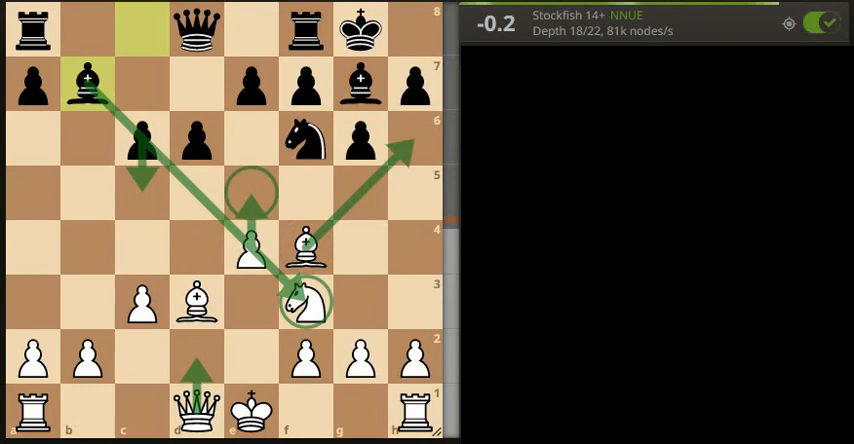
drag(88, 30, 88, 355)
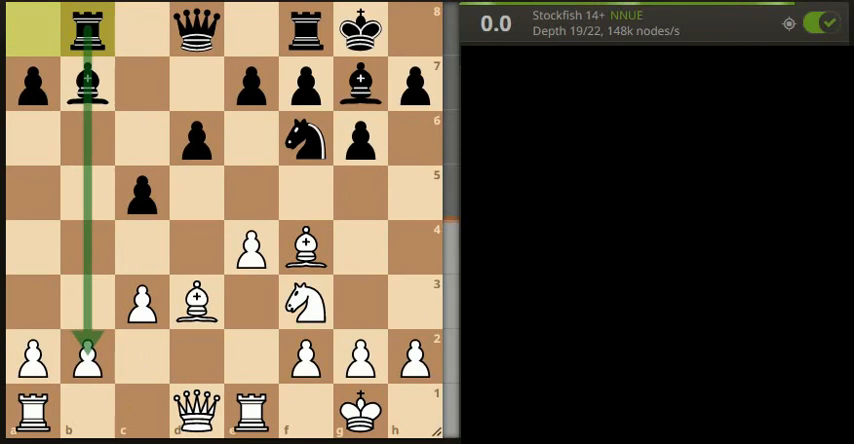
- Play the queen to d2 and draw arrows d2–b2, f4–h6, d2–h6 and b8–b2
click(196, 410)
click(196, 355)
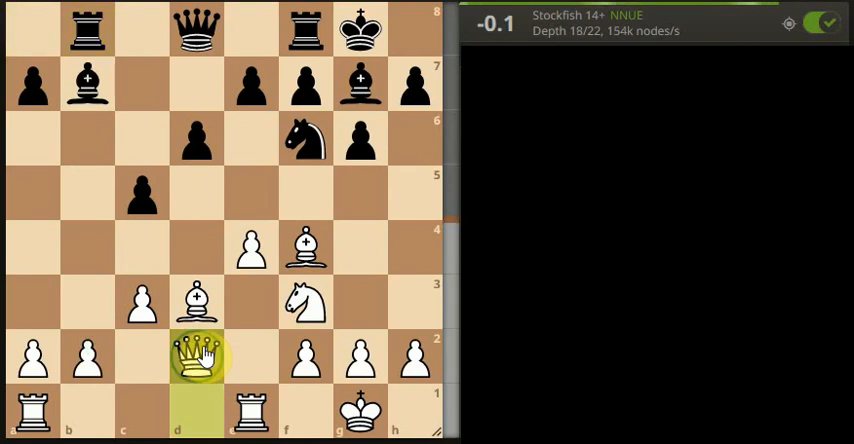
drag(88, 355, 82, 345)
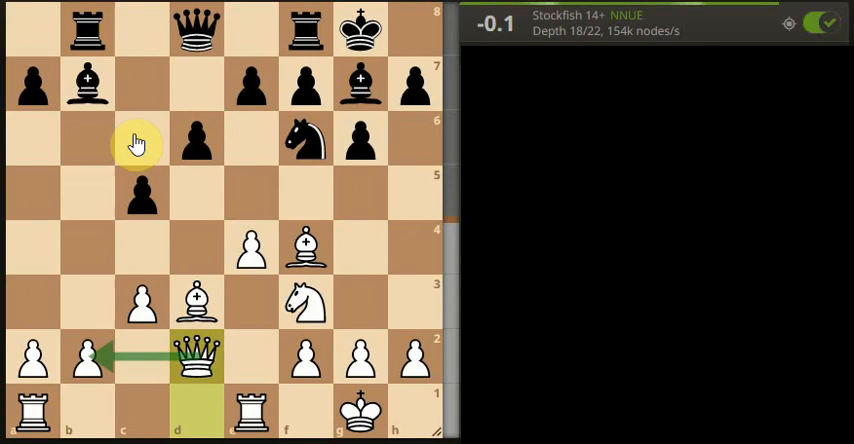
drag(306, 243, 414, 140)
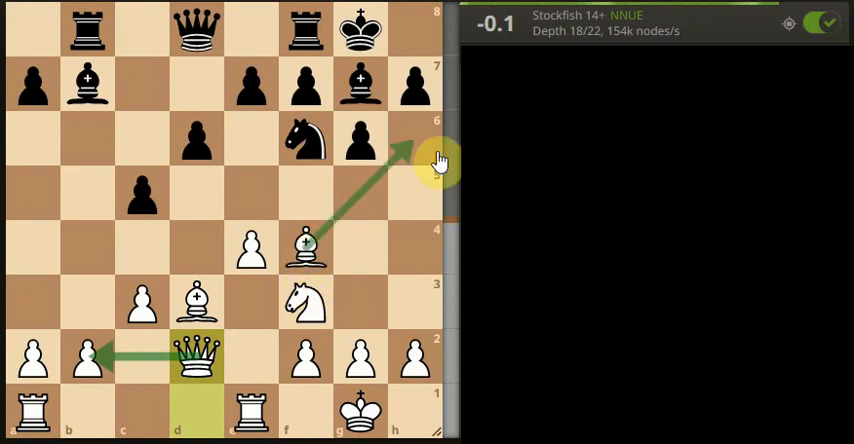
mouse_move(198, 350)
mouse_down()
mouse_move(320, 215)
mouse_move(360, 190)
mouse_up()
drag(88, 30, 88, 355)
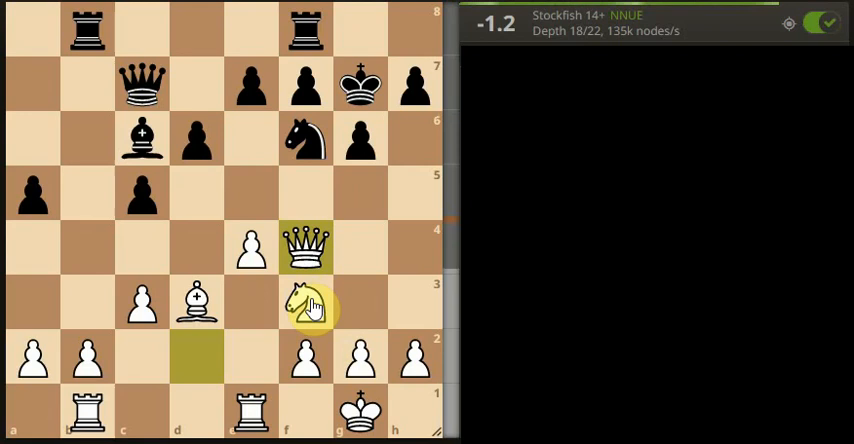
- Circle the e4 pawn and f3 knight and draw arrows c6–f3 and e4–e5
right_click(251, 245)
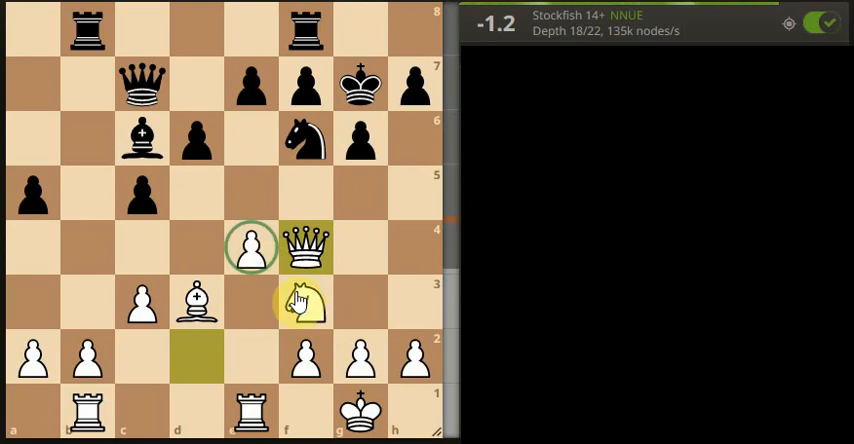
right_click(306, 300)
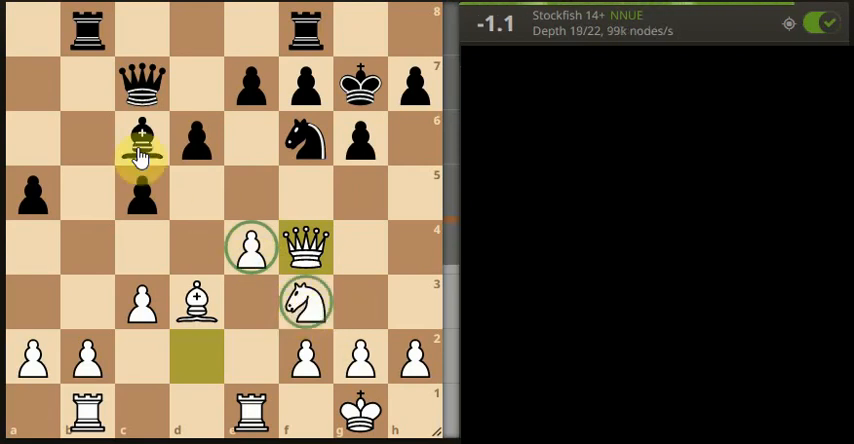
drag(140, 140, 306, 300)
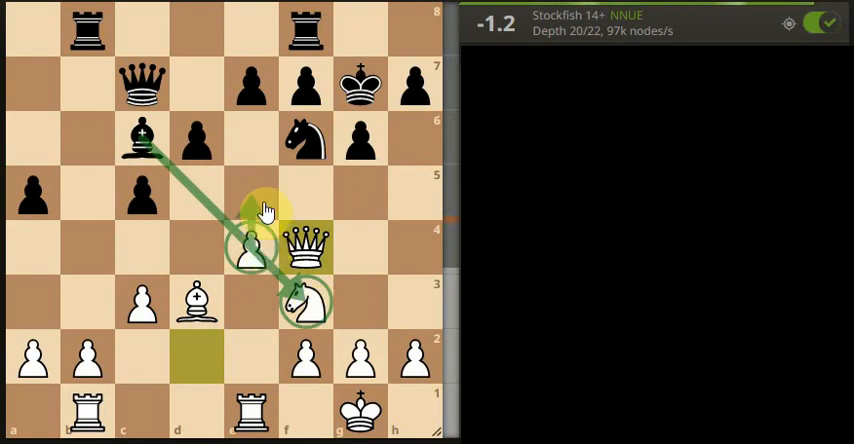
drag(250, 245, 250, 190)
click(305, 300)
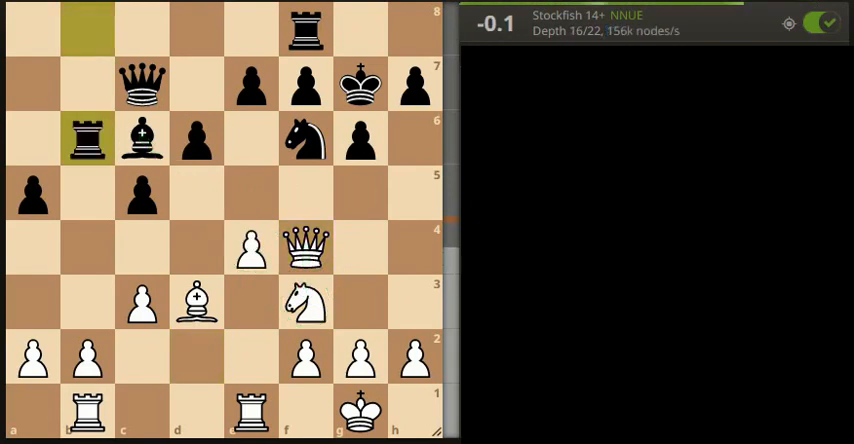
- Draw arrows b8–b2 and a5–a4, then play White's knight from f3 to d2
drag(87, 28, 87, 355)
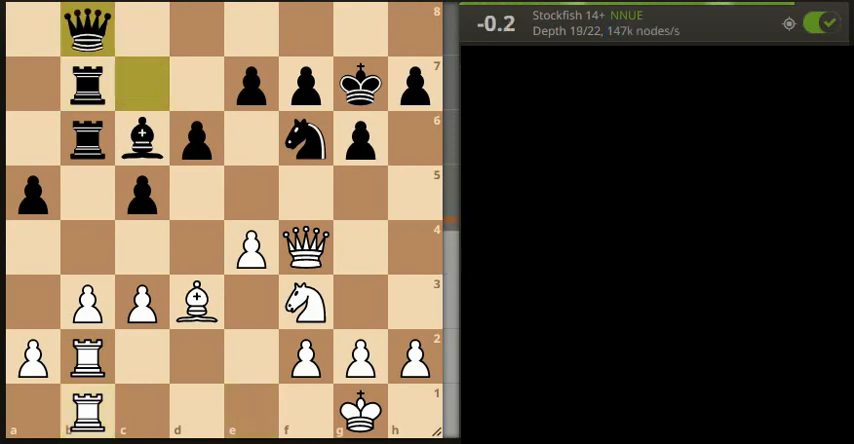
drag(88, 22, 89, 350)
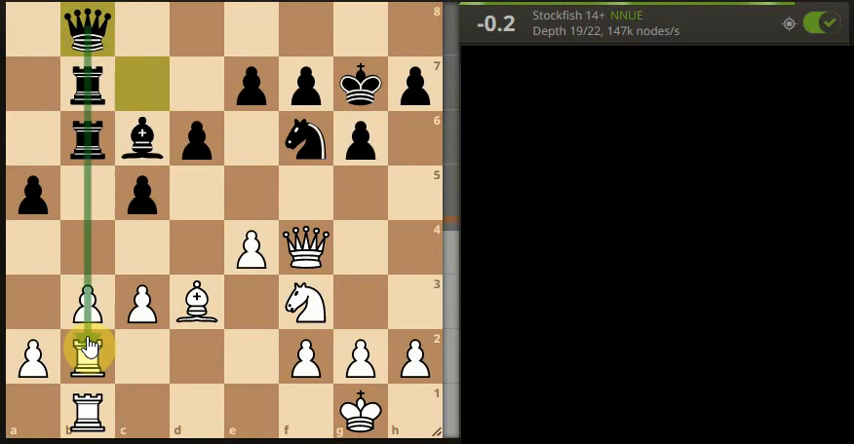
drag(31, 195, 31, 245)
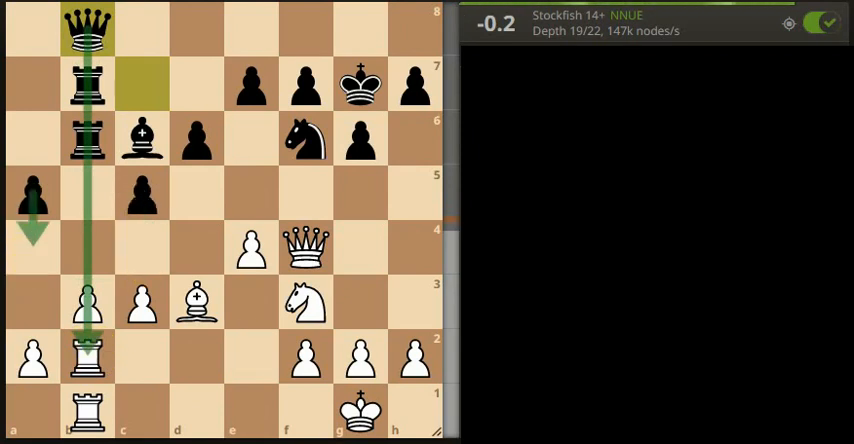
mouse_move(305, 300)
mouse_down()
mouse_move(197, 355)
mouse_move(127, 250)
mouse_move(85, 150)
mouse_up()
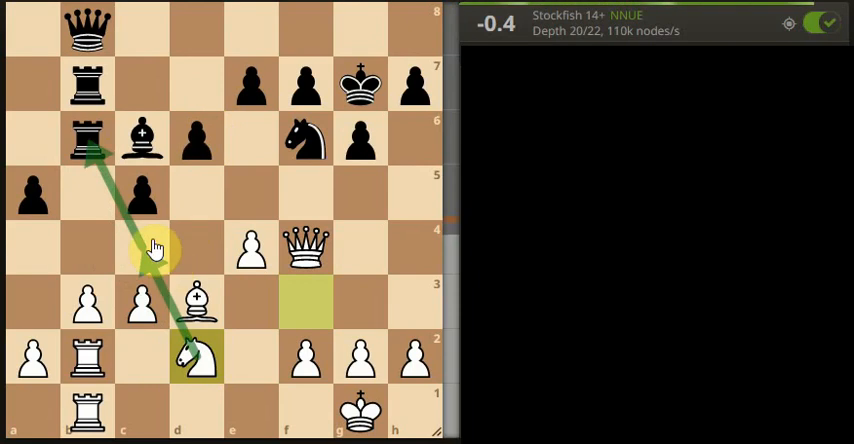
- Play a4 and the knight to c4 with arrows c4–d6, b6–b5, d3–b5, b6–a6, then Ra6
drag(160, 250, 196, 140)
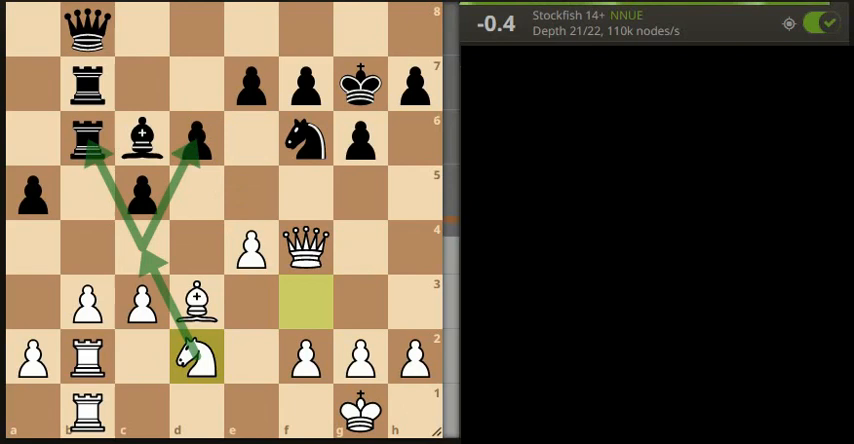
drag(196, 355, 141, 245)
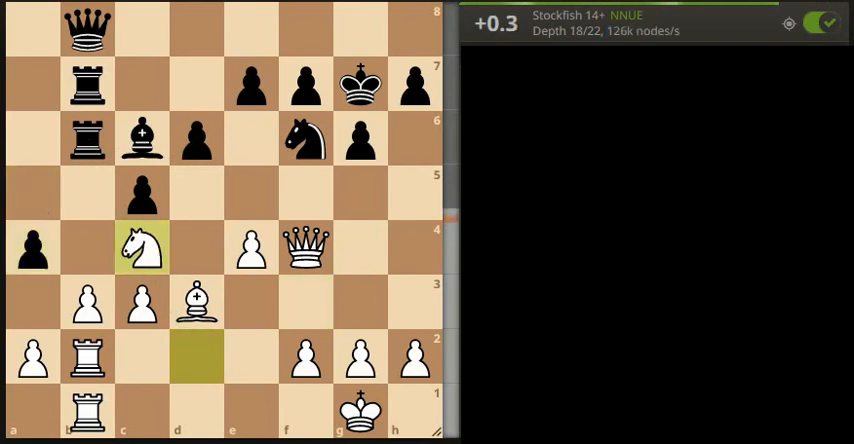
right_click(88, 155)
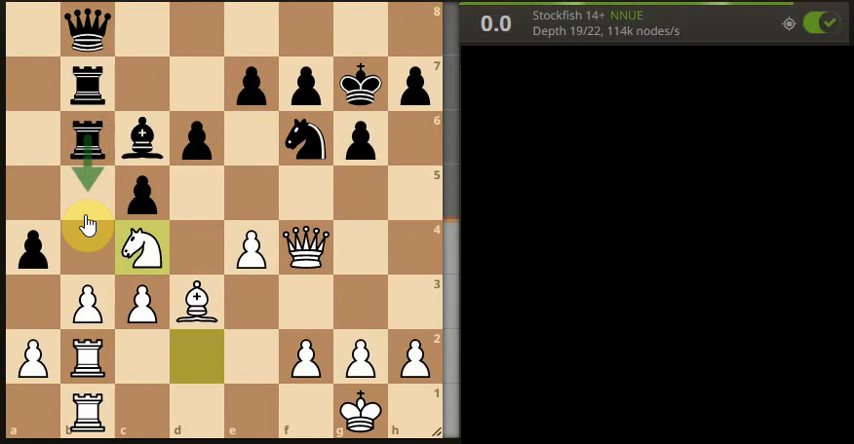
right_drag(196, 300, 112, 208)
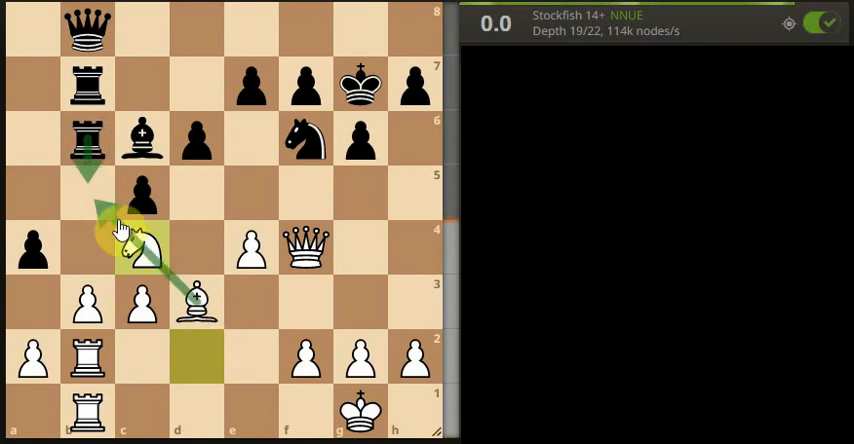
right_drag(88, 140, 40, 140)
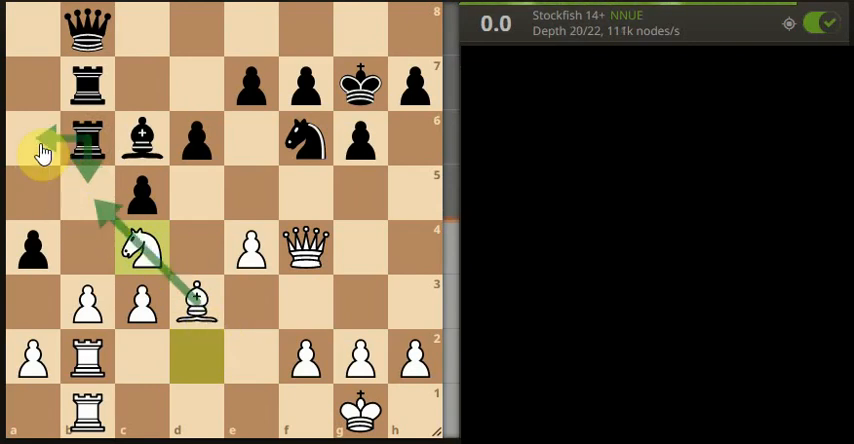
drag(88, 140, 33, 140)
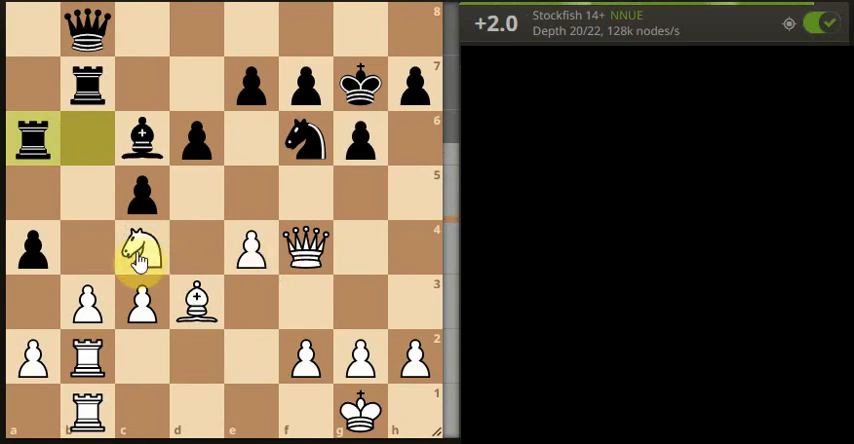
- Capture on d6 with the knight, mark it and the d3–a6 diagonal, then clear the annotations
click(190, 145)
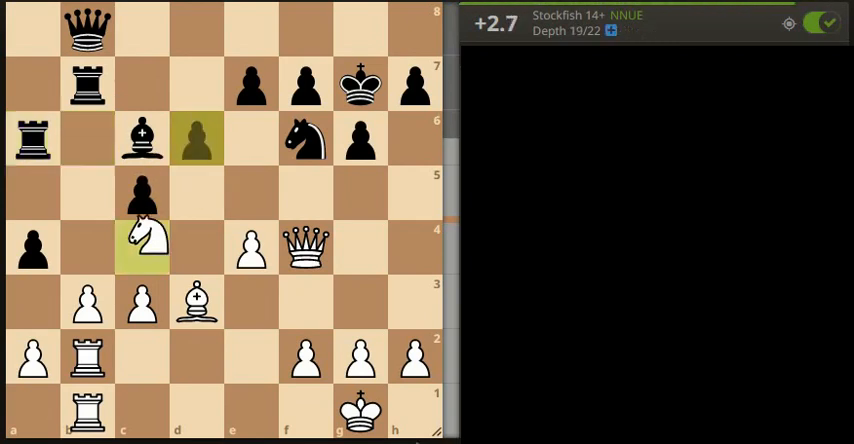
click(197, 138)
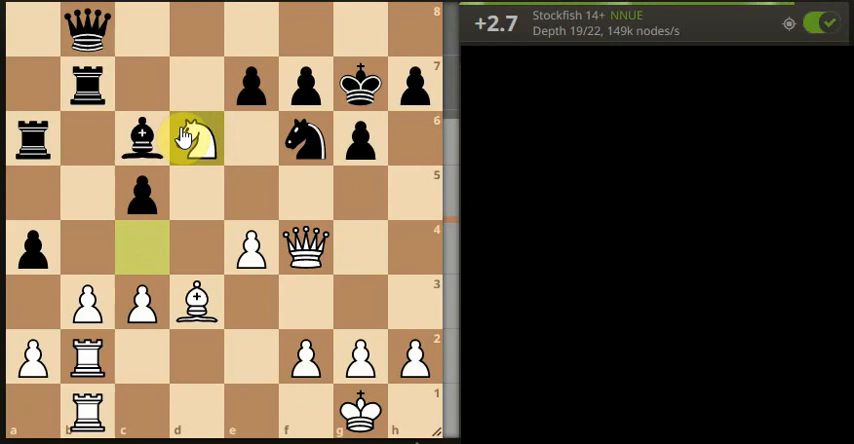
drag(196, 308, 33, 145)
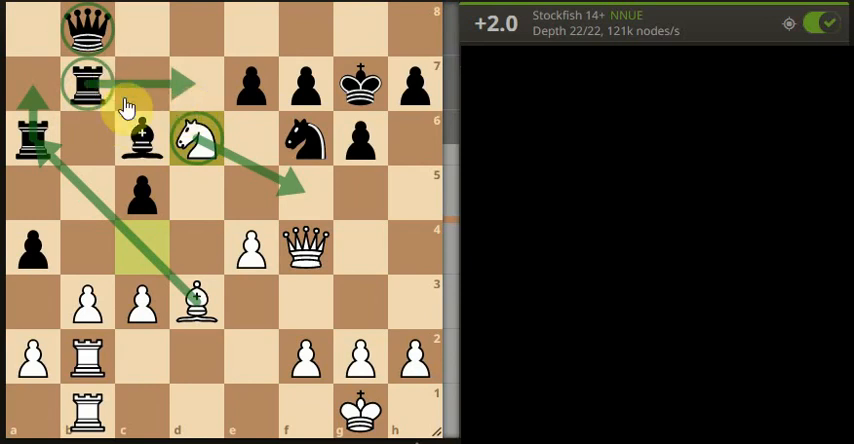
click(114, 147)
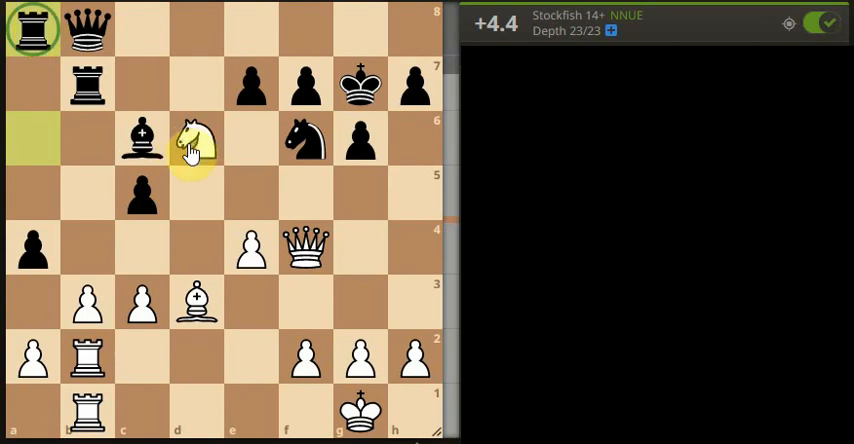
drag(197, 145, 305, 192)
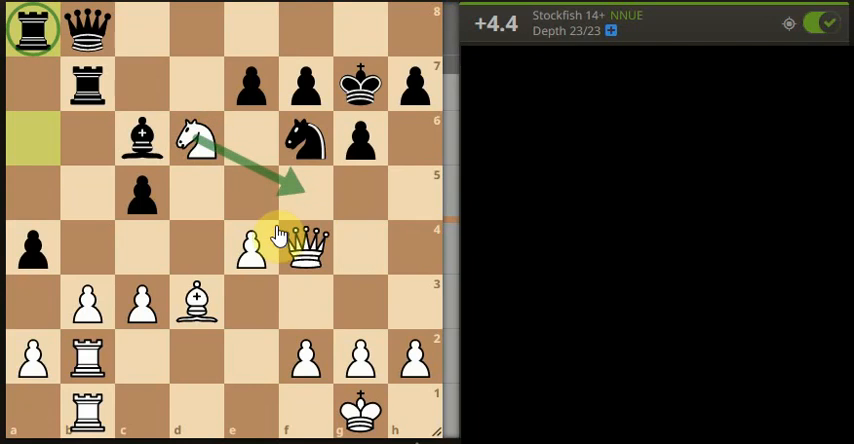
drag(252, 255, 252, 195)
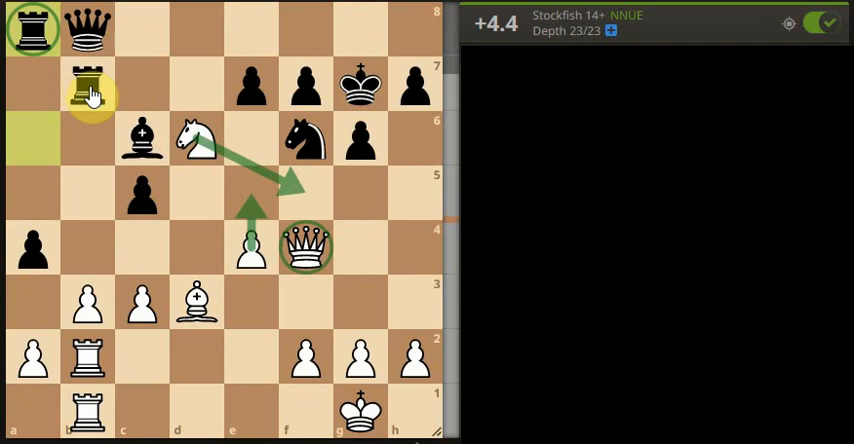
click(246, 248)
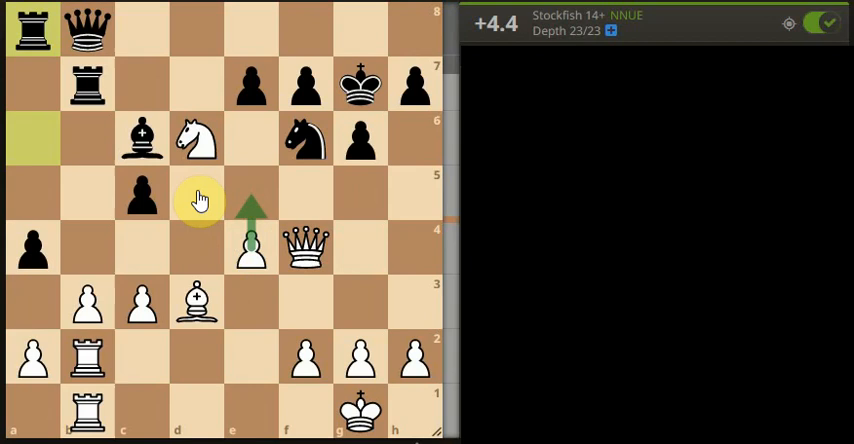
right_click(87, 85)
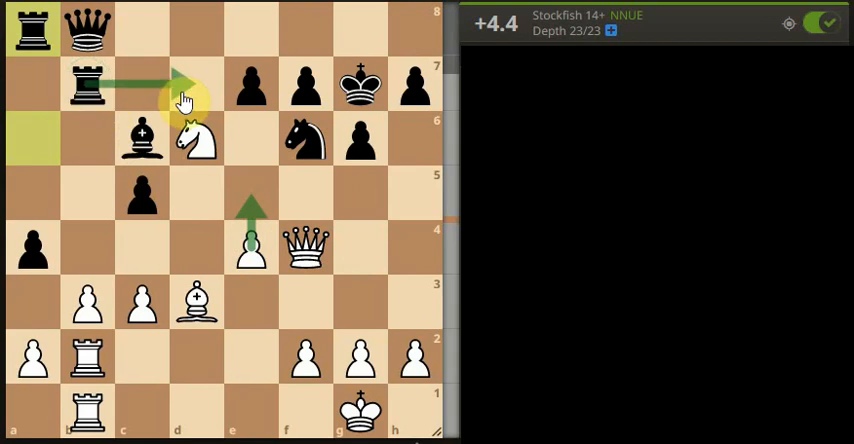
click(250, 248)
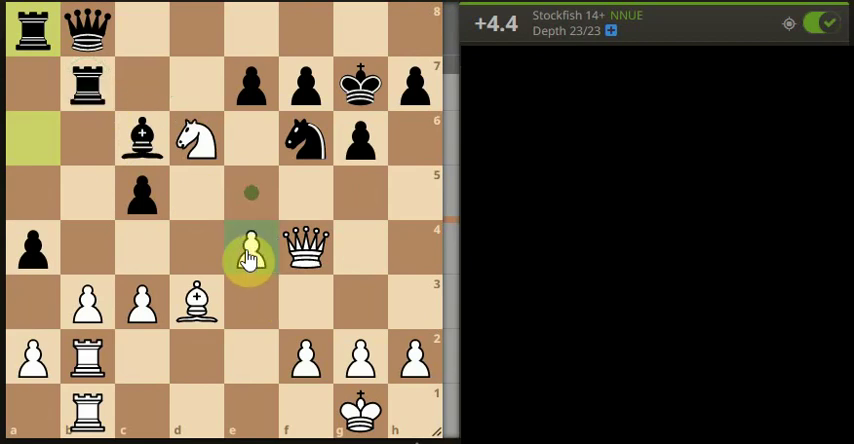
click(196, 139)
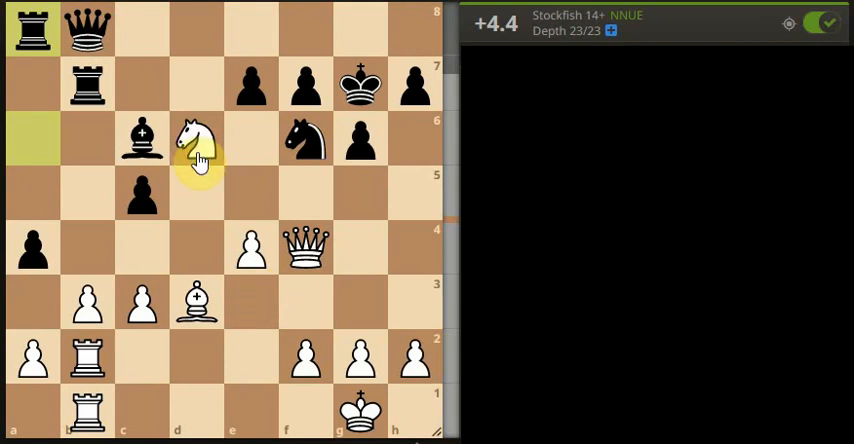
- Try e4–e5 and take it back, then draw arrows e4–e5, f6–h5 and f4–f7
drag(250, 248, 258, 200)
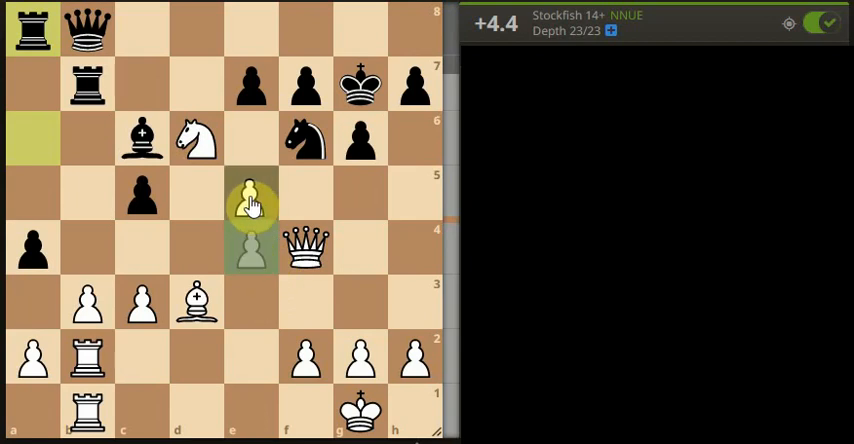
click(250, 248)
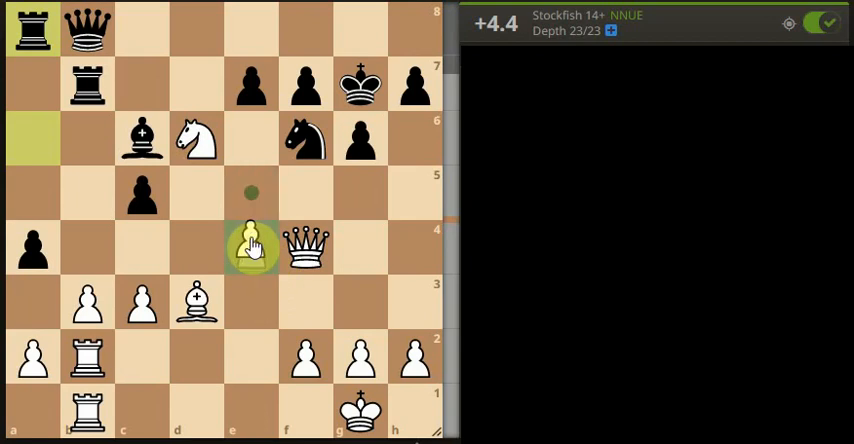
right_click(250, 230)
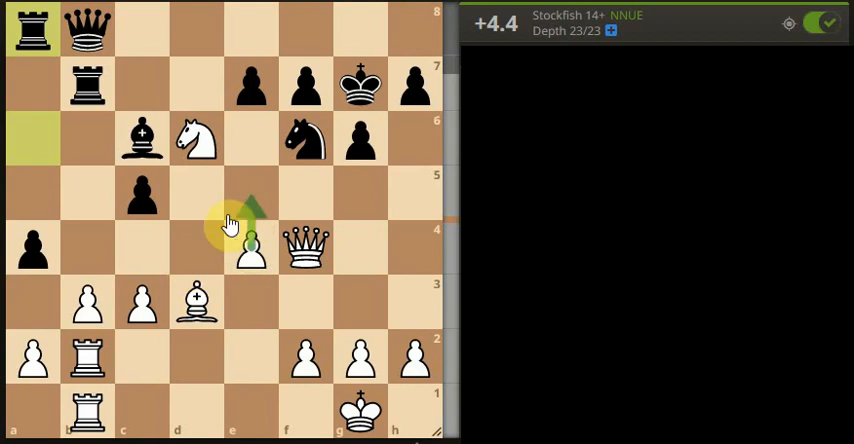
click(300, 145)
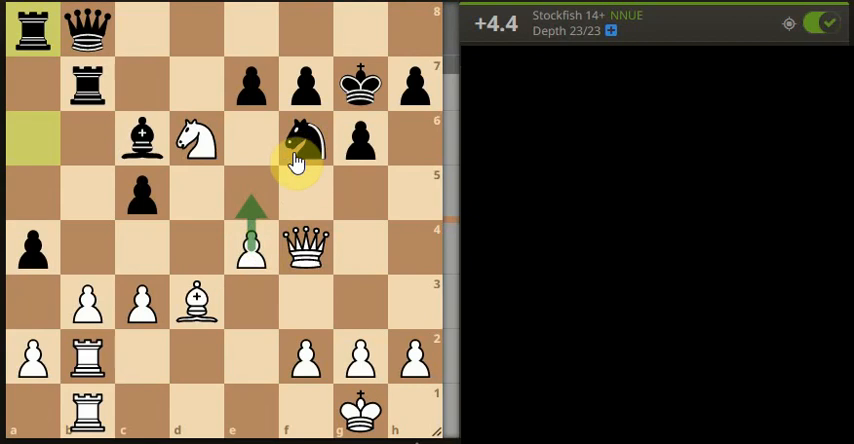
drag(302, 140, 405, 200)
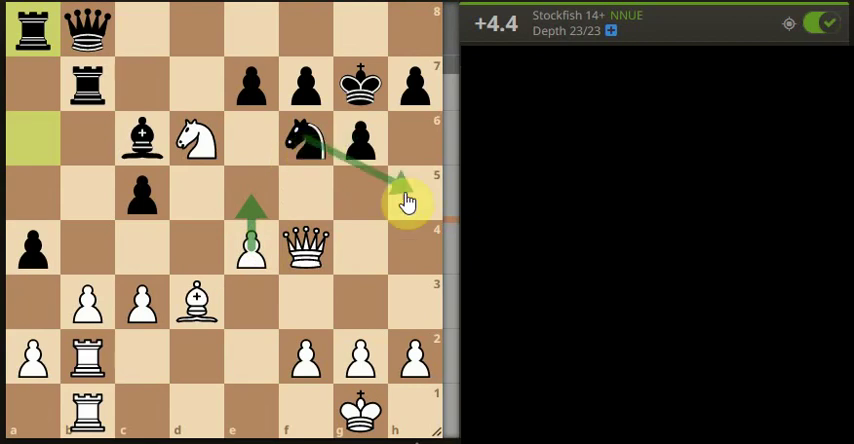
click(305, 248)
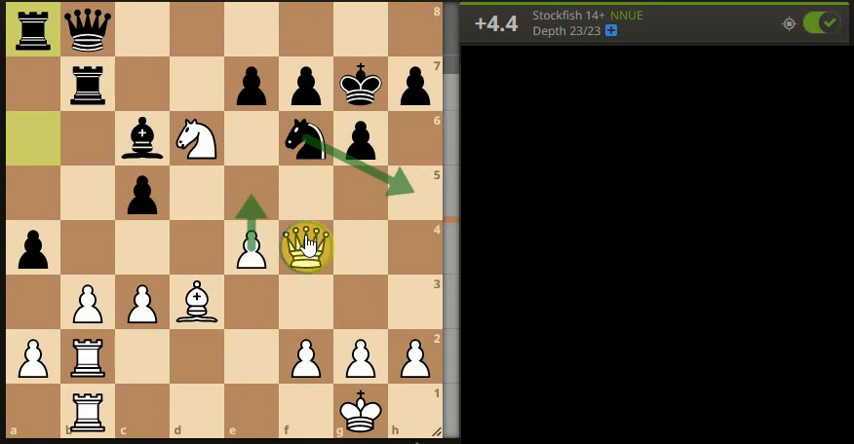
drag(307, 245, 305, 85)
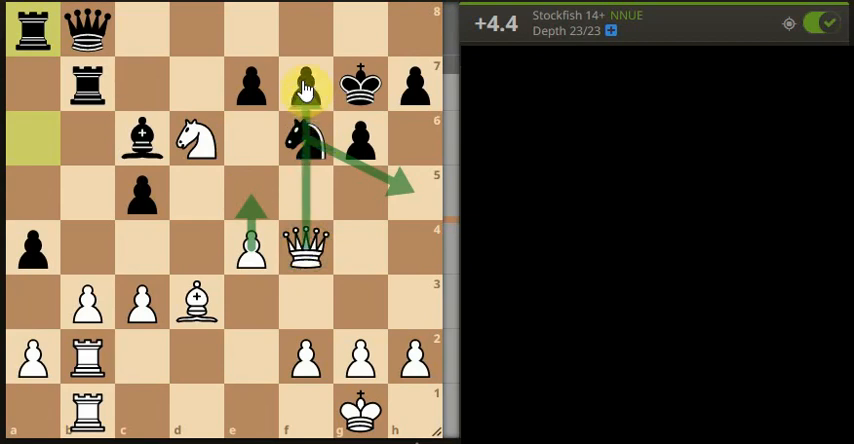
- Clear and try knight arrows d6–f5 and d6–b7, then settle on arrows e4–e5 and e7–d6
click(258, 245)
click(205, 150)
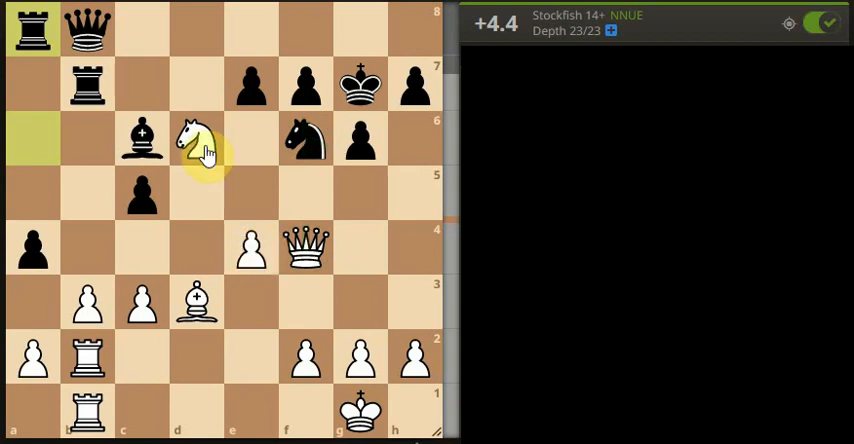
drag(200, 148, 330, 195)
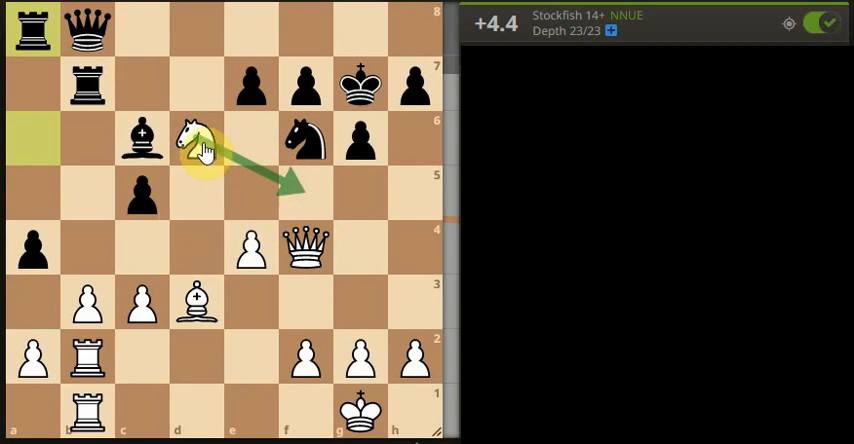
drag(203, 150, 90, 90)
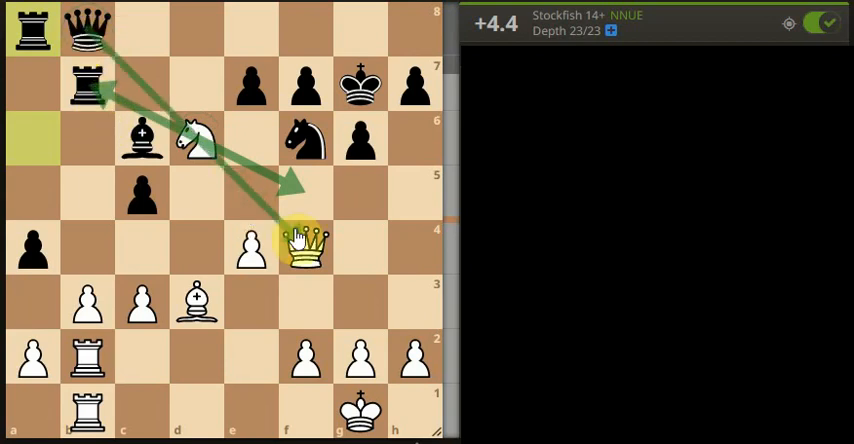
click(190, 145)
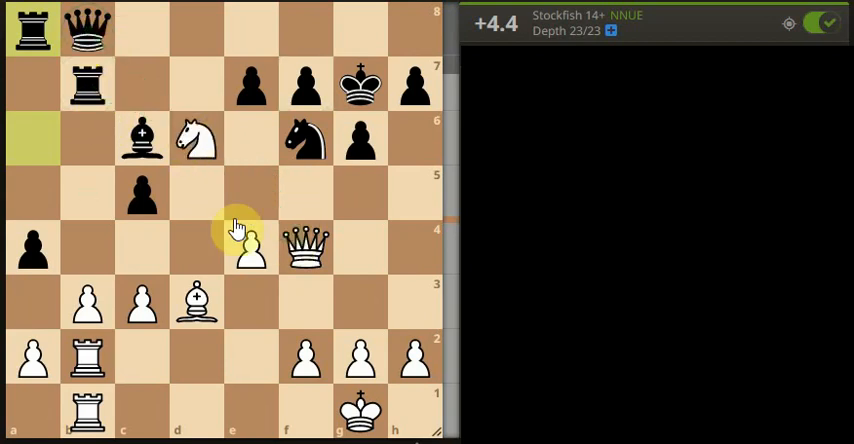
drag(250, 248, 243, 193)
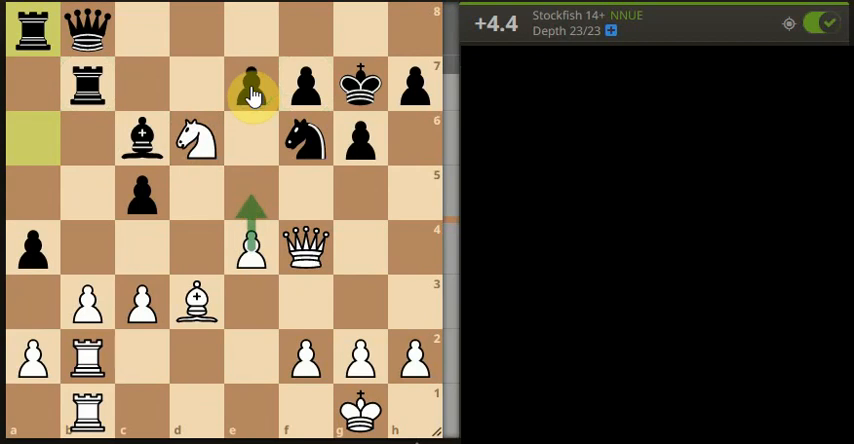
drag(250, 93, 200, 135)
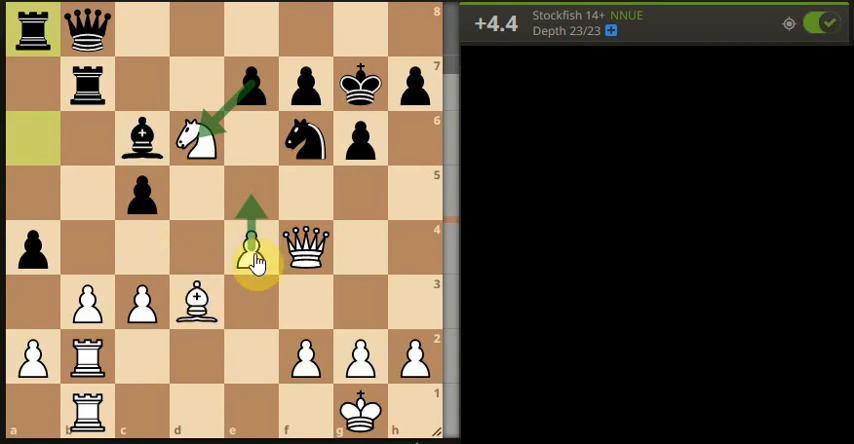
- Play the side line e5, exd6, exf6+, take back the pawn capture and play Qxf6+ instead
drag(252, 250, 252, 190)
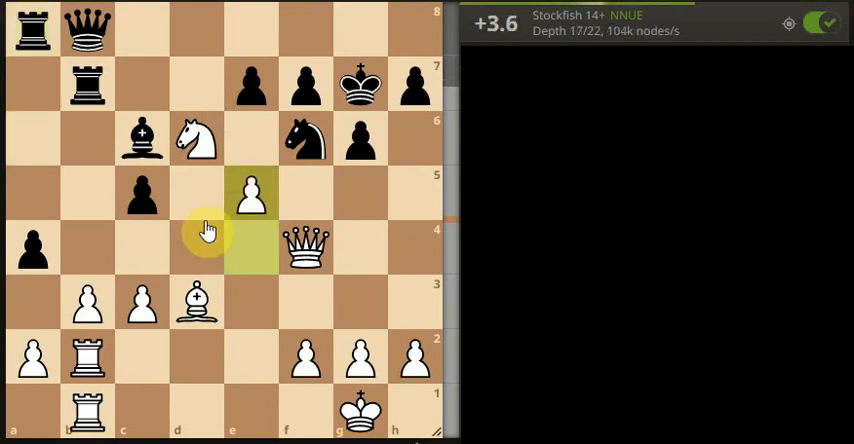
mouse_move(248, 86)
mouse_down()
mouse_move(163, 137)
mouse_move(196, 137)
mouse_up()
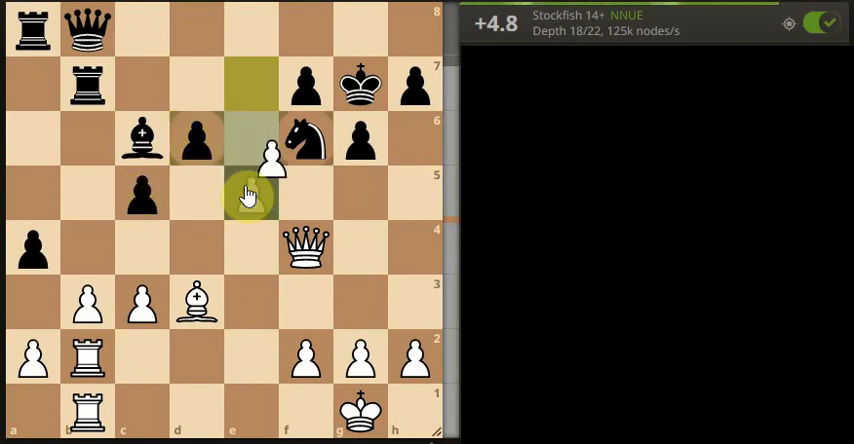
drag(249, 195, 306, 145)
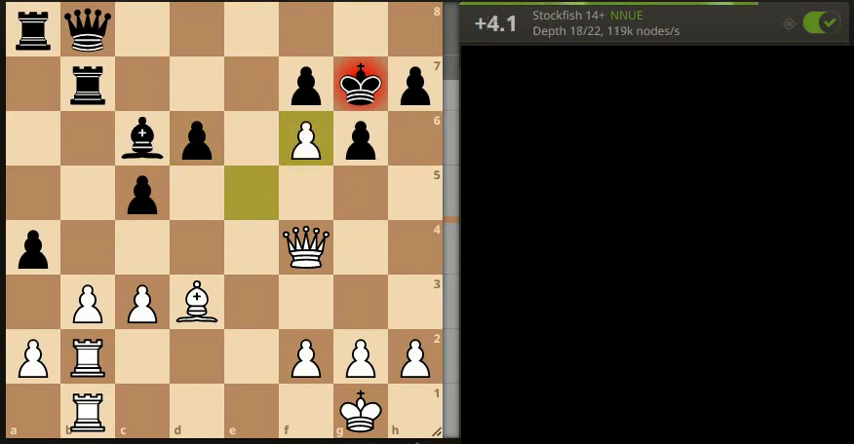
key(Left)
key(Left)
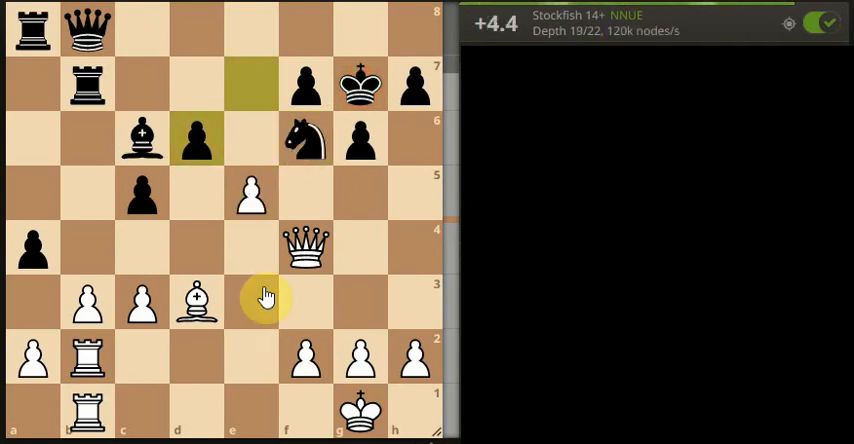
drag(305, 240, 305, 138)
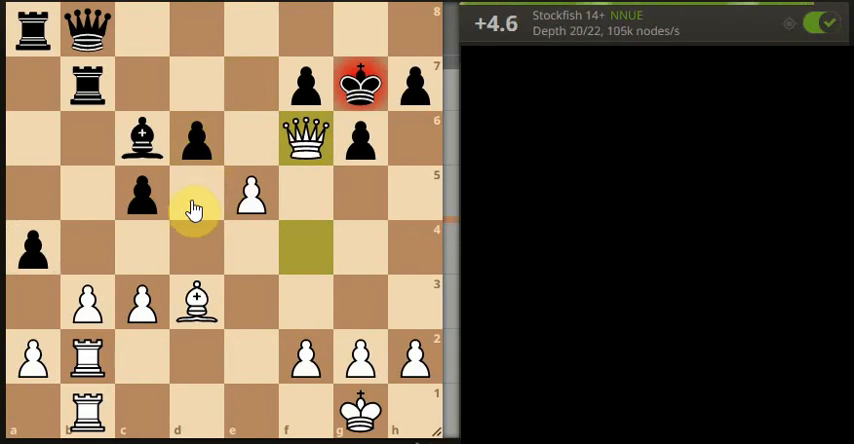
- Navigate the main line with arrow keys to White's queen recapturing on f5
key(Left)
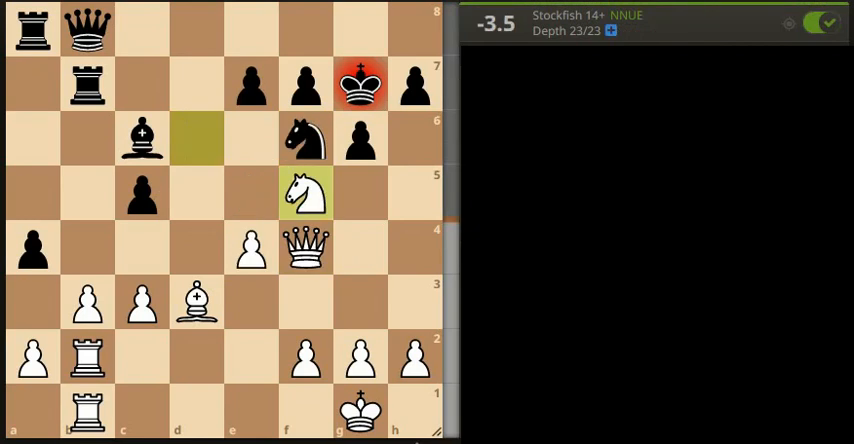
key(Left)
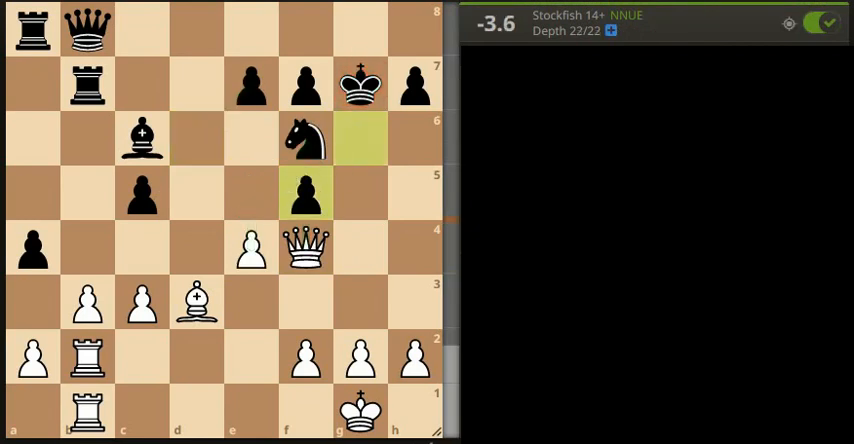
key(Right)
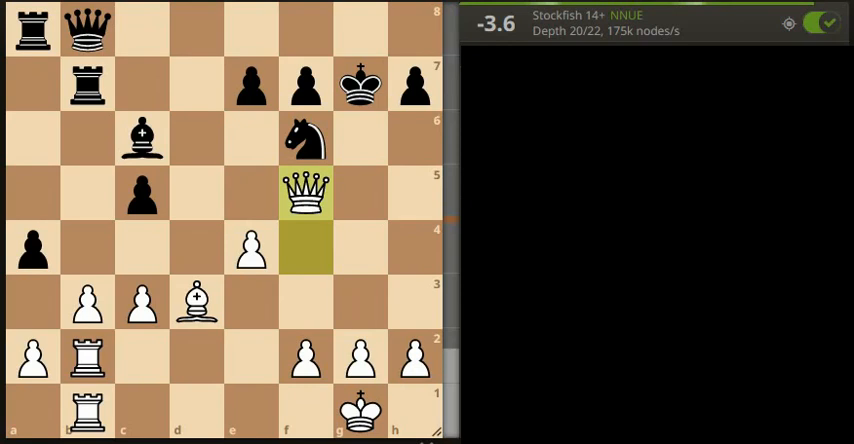
key(Right)
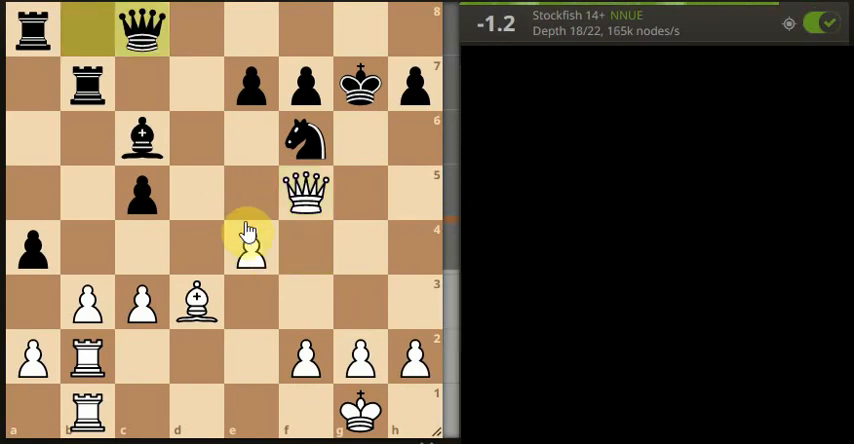
key(Left)
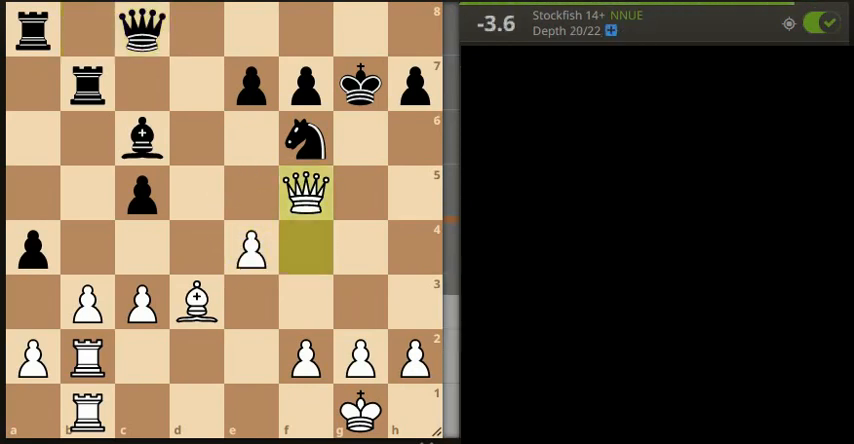
- Draw arrows e4–e5 and d3–h7, clear them, advance to Qc8 and mark c8–f5
drag(251, 248, 251, 190)
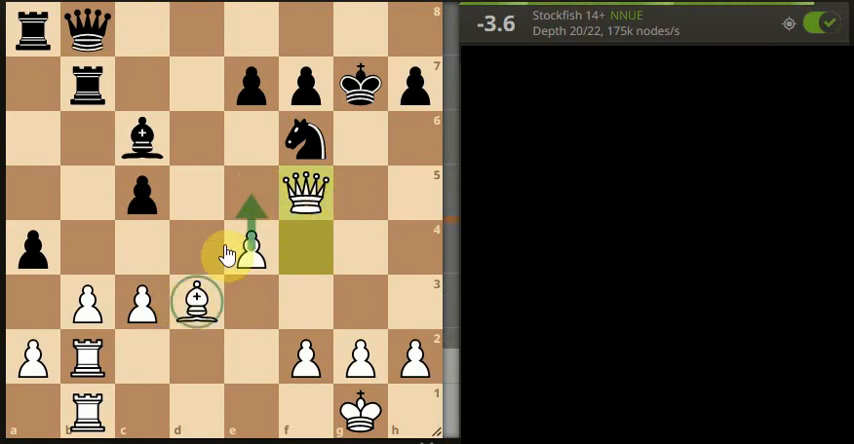
drag(196, 298, 412, 90)
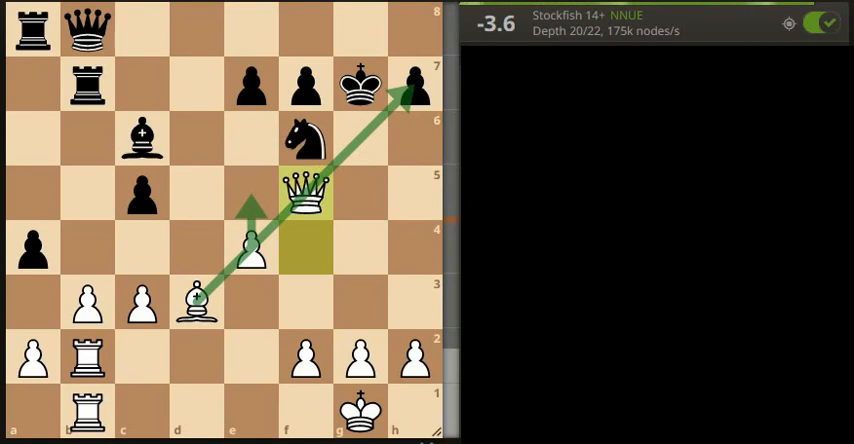
click(306, 243)
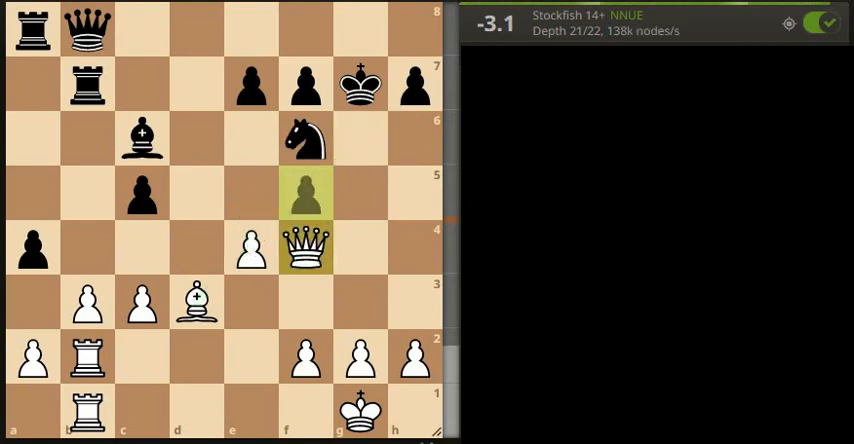
key(Right)
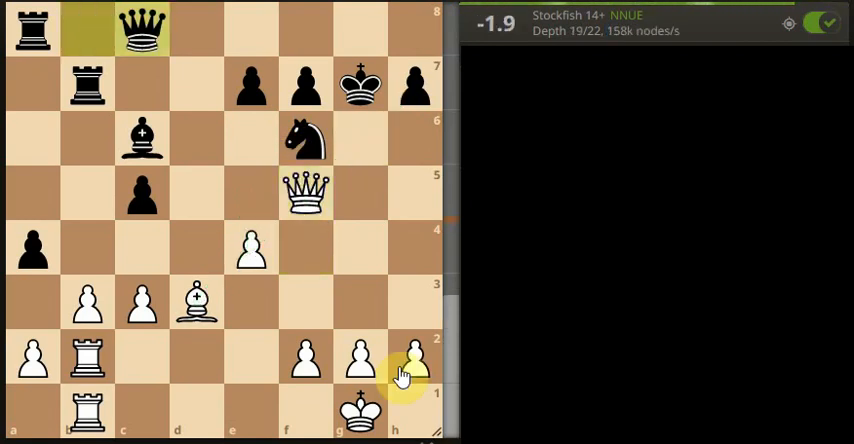
drag(146, 40, 305, 200)
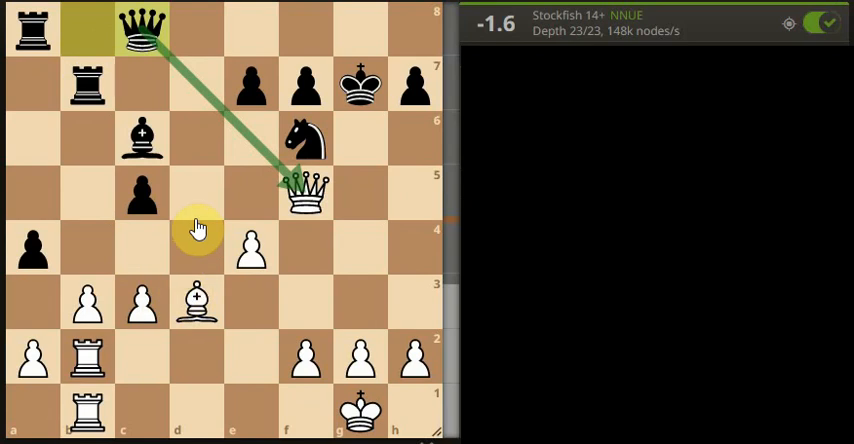
- Play Qg5+, step forward to Black's queen on g4 and draw arrows c6–g2 and g4–g2
click(304, 190)
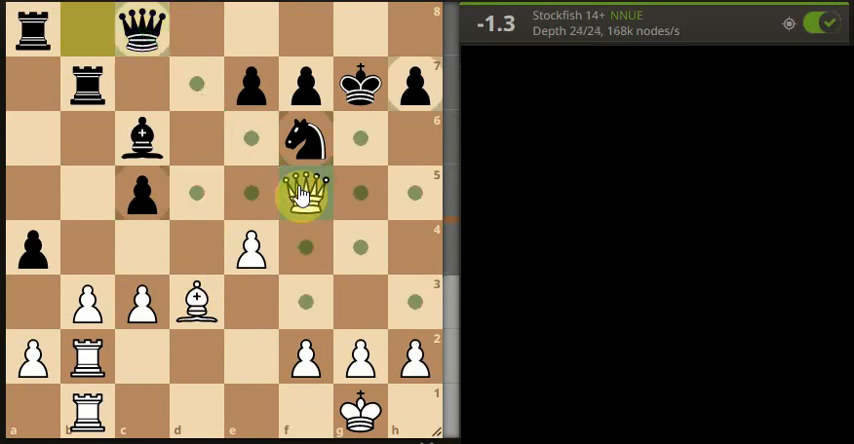
click(358, 190)
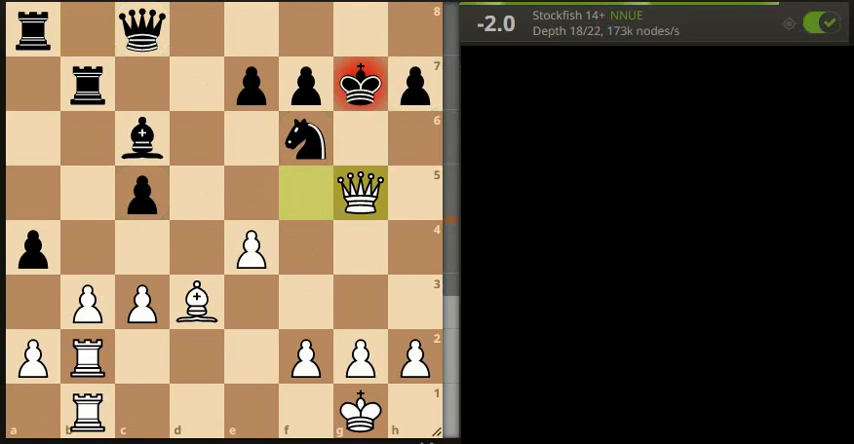
key(Right)
key(Right)
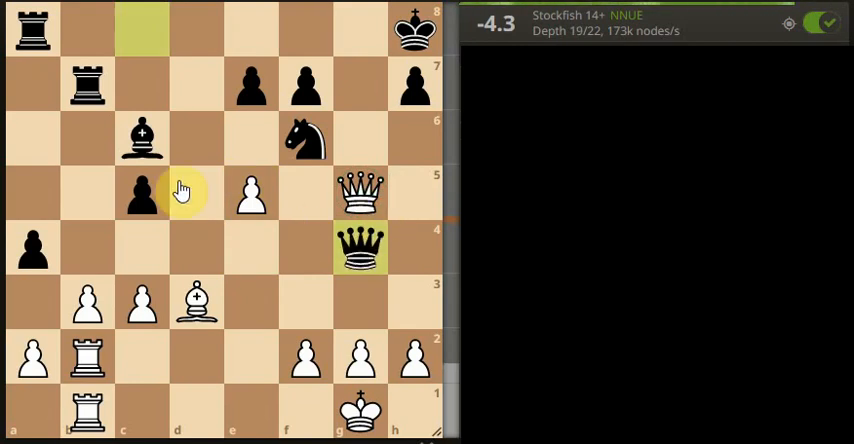
drag(141, 140, 360, 355)
drag(360, 245, 360, 355)
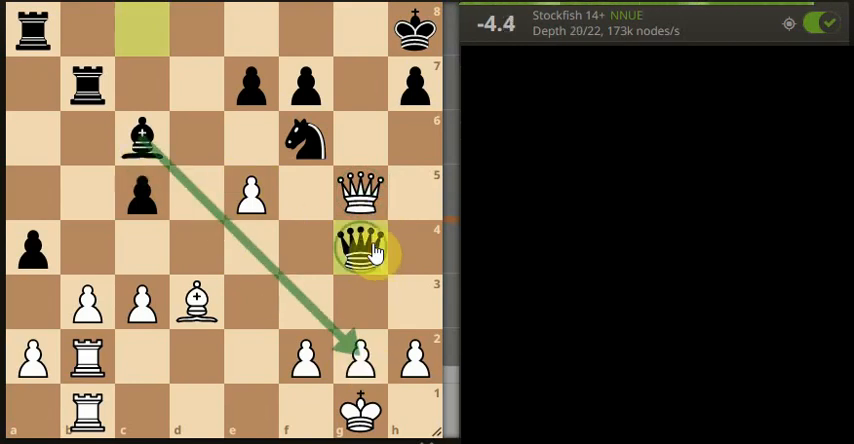